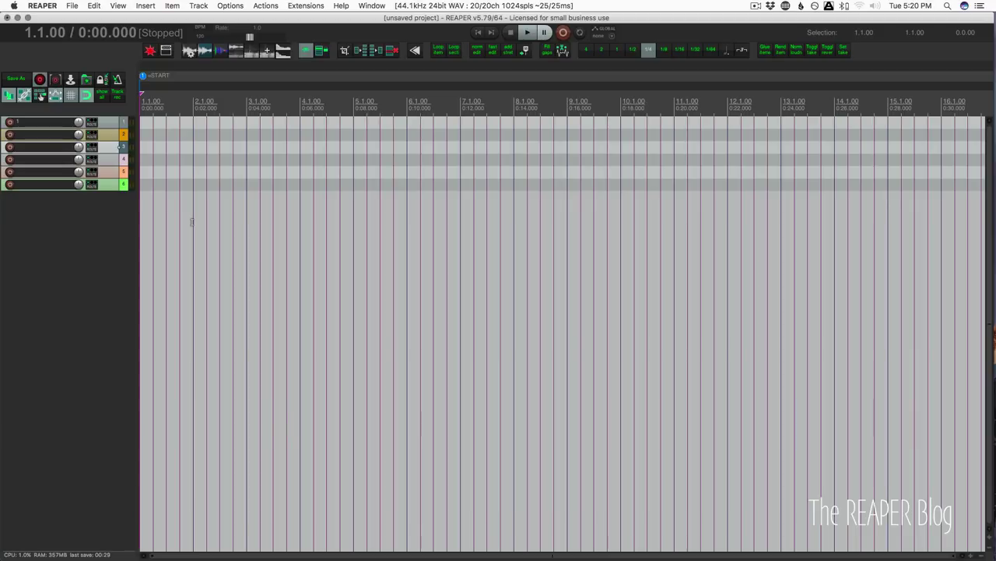
Step: Dock the single-track mixer strip, select track 1, and make track 1 taller
{"action": "key", "text": "super+m"}
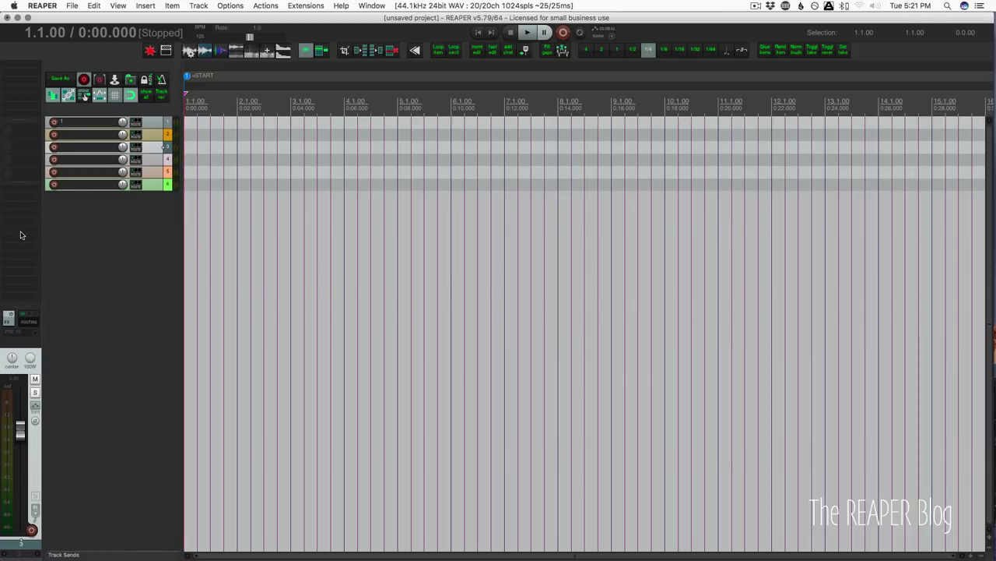
{"action": "left_click", "coordinate": [121, 218]}
{"action": "left_click", "coordinate": [86, 123]}
{"action": "left_click_drag", "start_coordinate": [85, 128], "coordinate": [85, 146]}
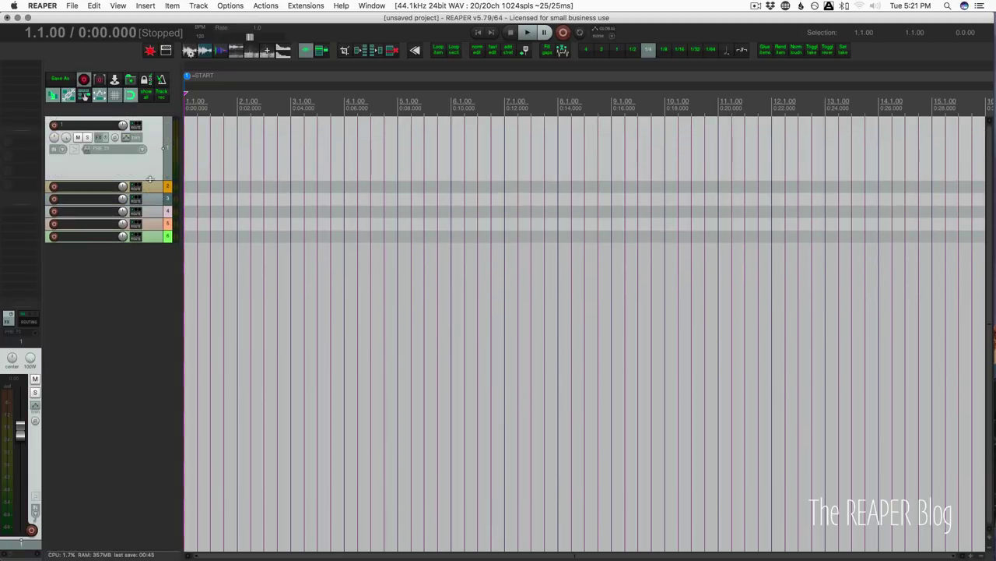
Step: Select tracks 2, 3, 5, 6, 3 and 1 in turn to watch the strip follow
{"action": "left_click", "coordinate": [151, 156]}
{"action": "left_click", "coordinate": [151, 167]}
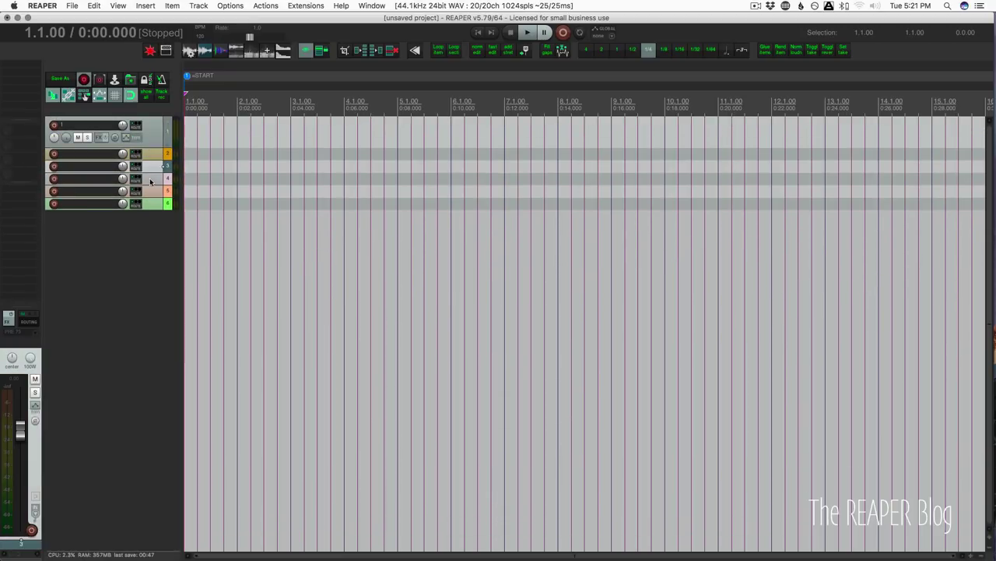
{"action": "left_click", "coordinate": [152, 192]}
{"action": "left_click", "coordinate": [152, 204]}
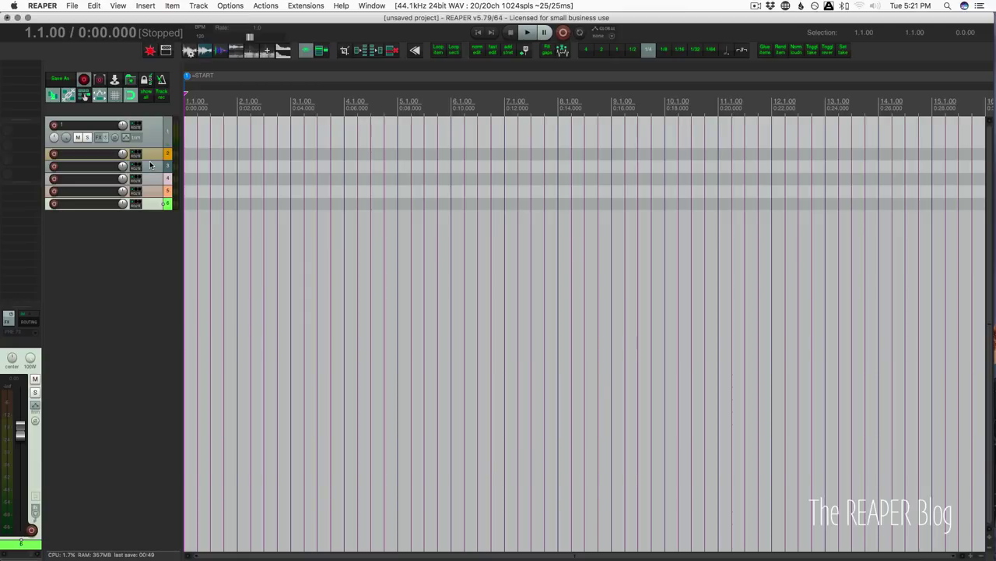
{"action": "left_click", "coordinate": [151, 165]}
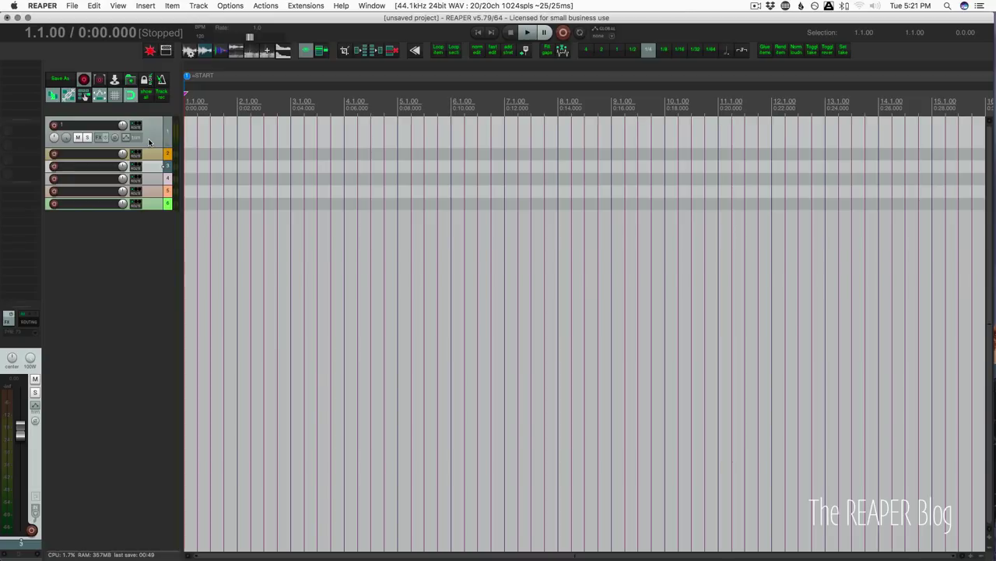
{"action": "left_click", "coordinate": [150, 141]}
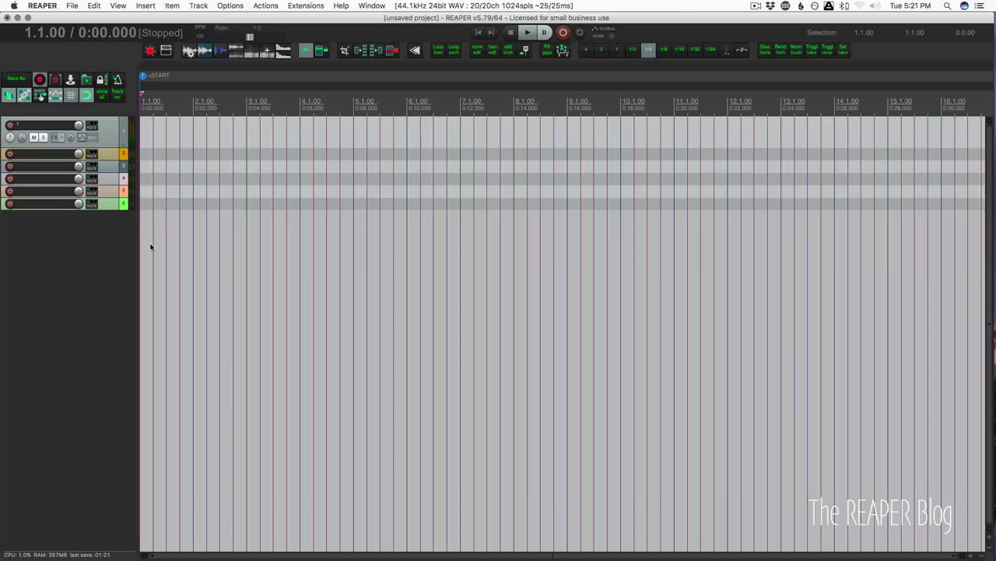
Step: Bring up the full mixer with the FX Browser docked beneath the arrange view
{"action": "key", "text": "super+m"}
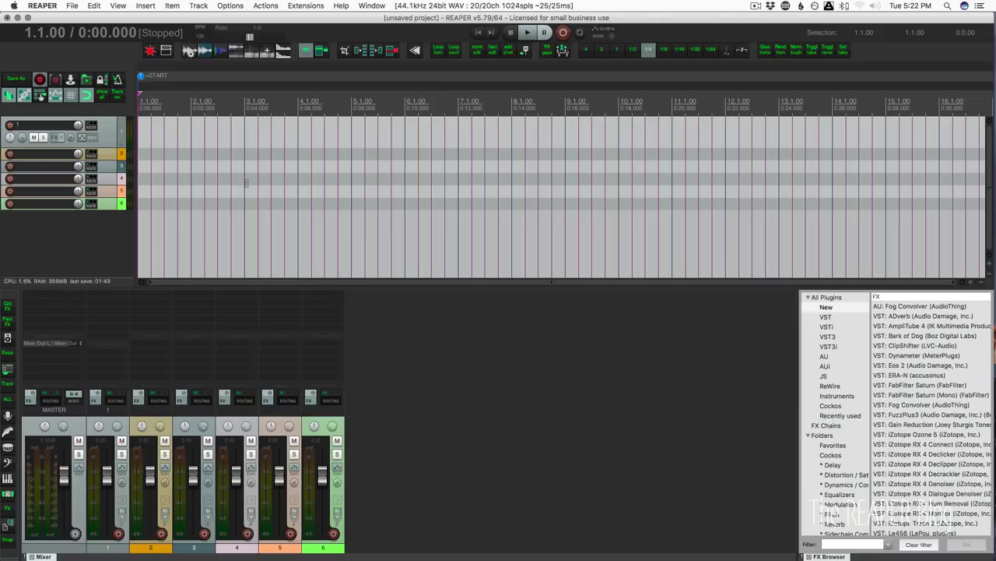
Step: Load the F7 video layout, browse the FX Browser, Media Explorer and Actions tabs, then close the inspector strip
{"action": "key", "text": "F7"}
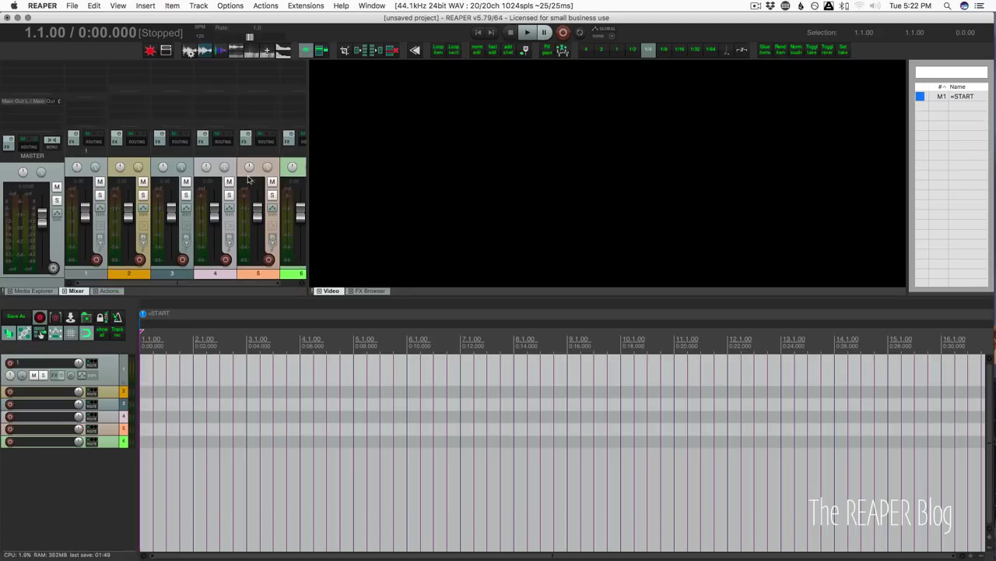
{"action": "left_click", "coordinate": [379, 291]}
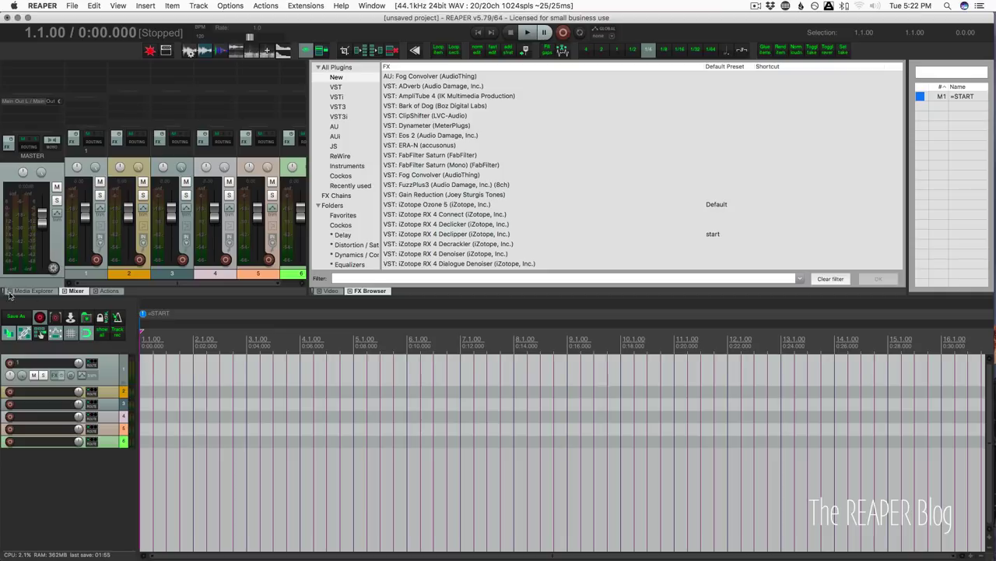
{"action": "left_click", "coordinate": [43, 292]}
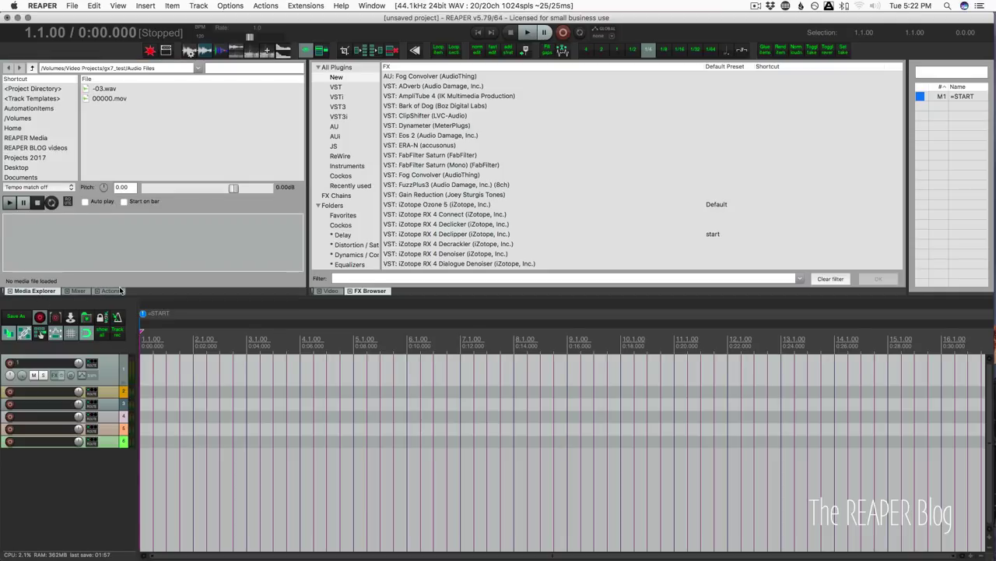
{"action": "left_click", "coordinate": [110, 290]}
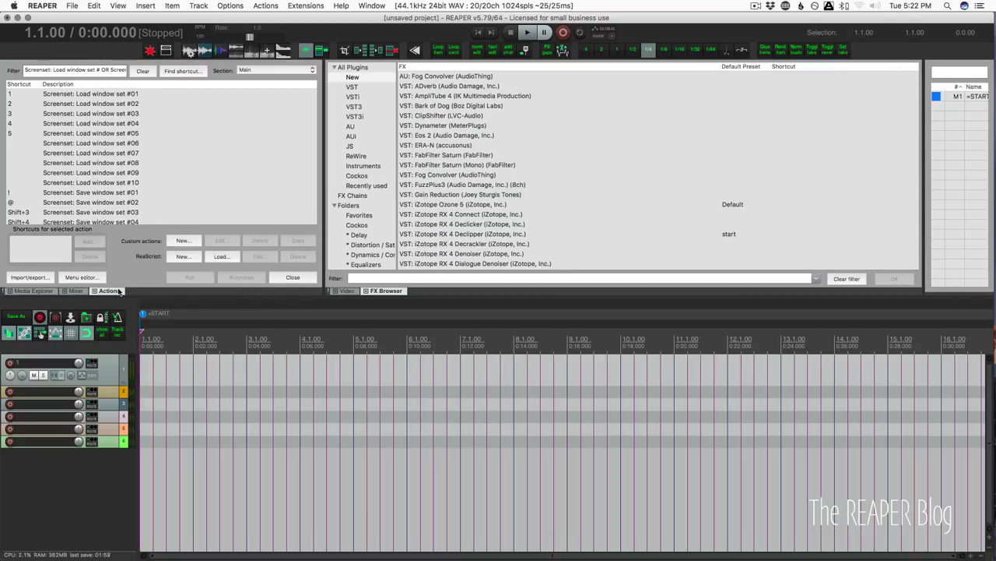
{"action": "key", "text": "1"}
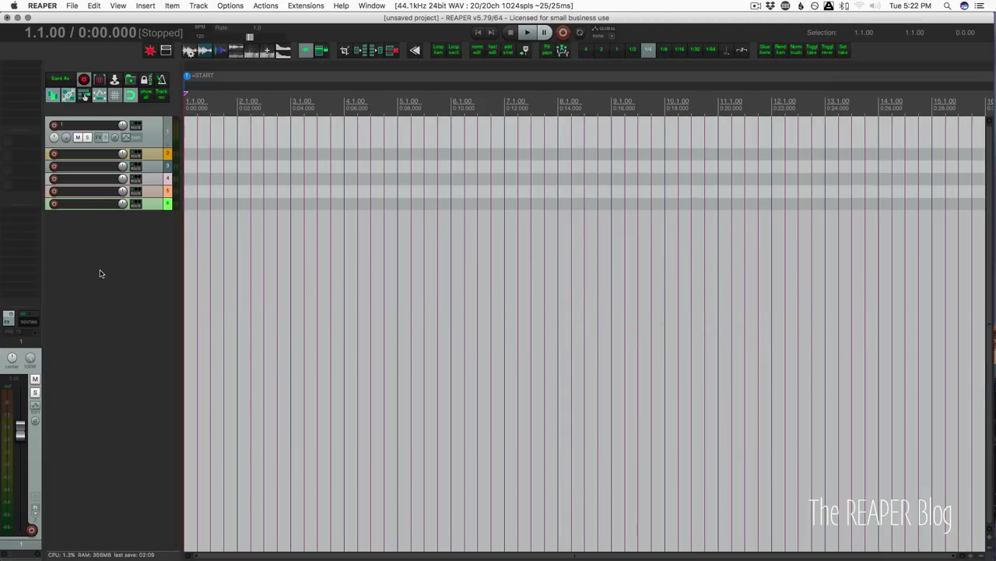
{"action": "key", "text": "super+m"}
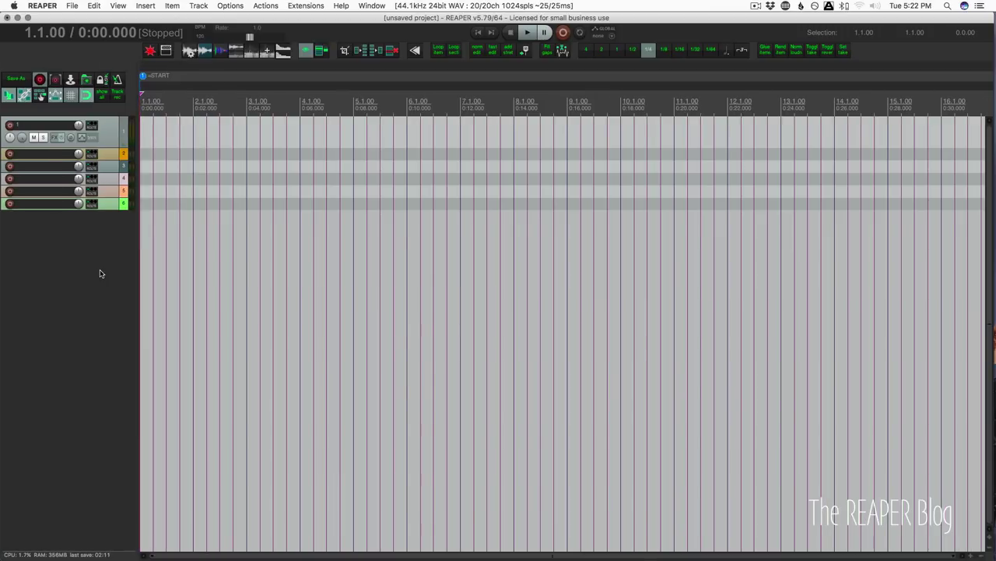
Step: Open View > Screensets/Layouts and select the Edit and Inspector Mixer screensets
{"action": "left_click", "coordinate": [116, 7]}
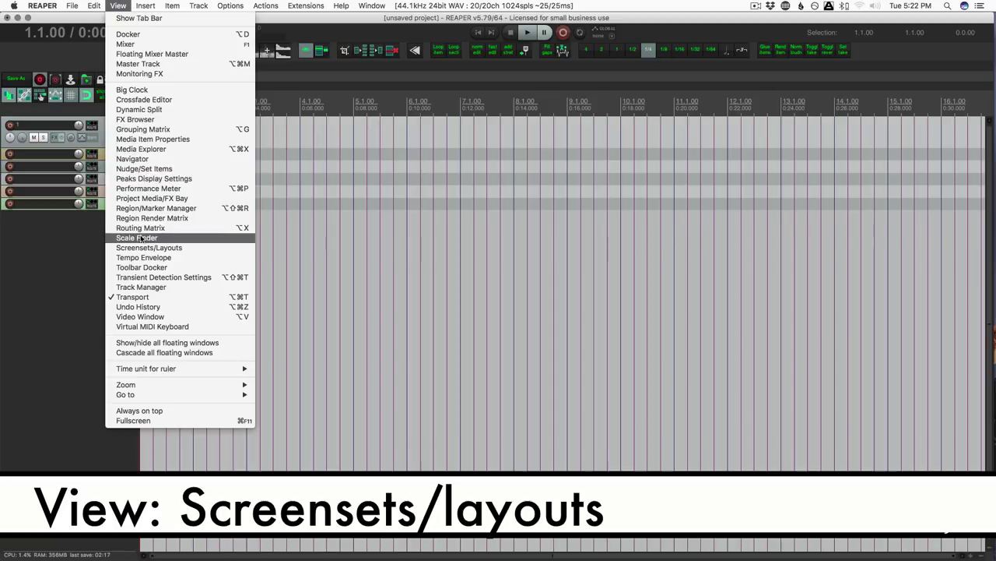
{"action": "left_click", "coordinate": [140, 247]}
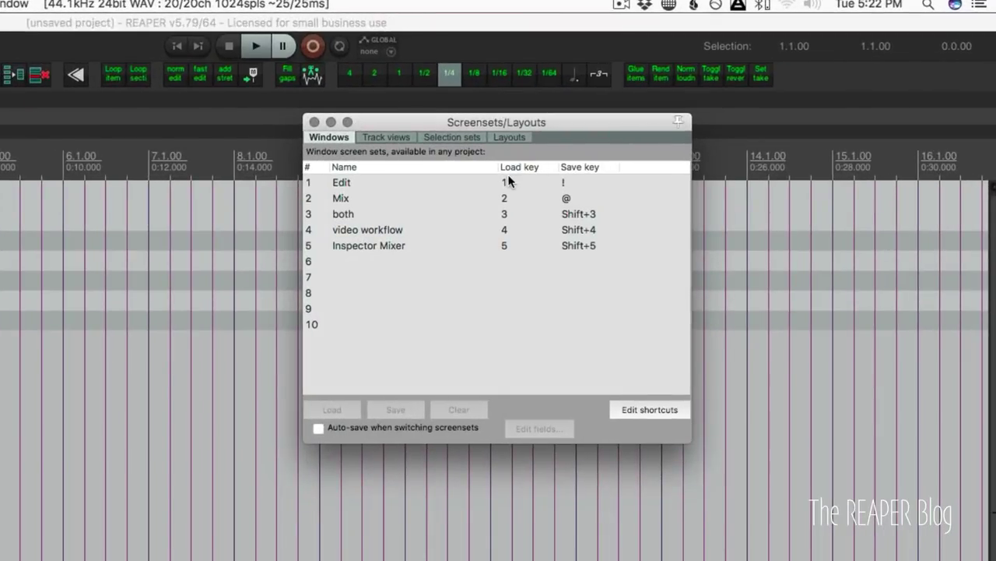
{"action": "left_click", "coordinate": [516, 180]}
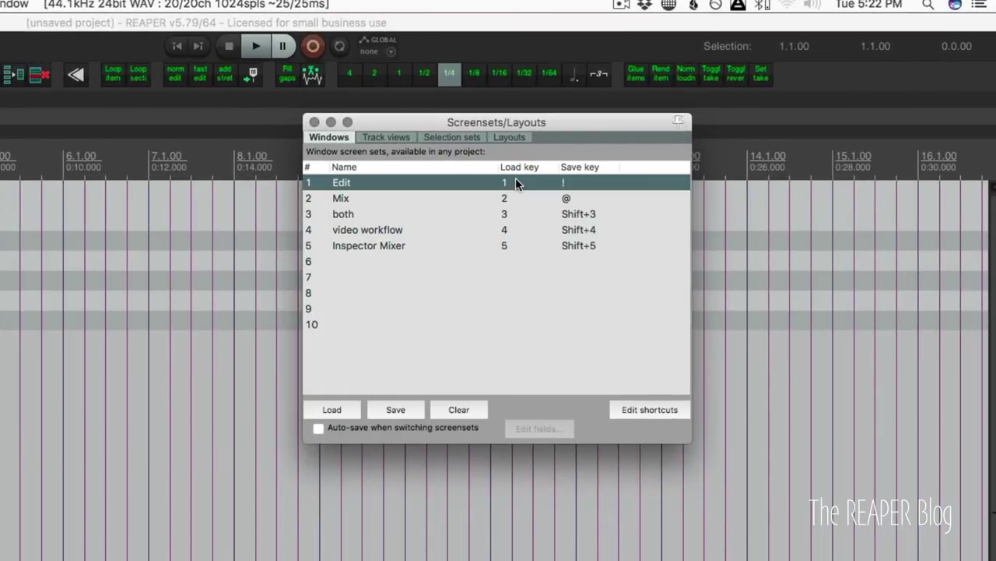
{"action": "left_click", "coordinate": [525, 244]}
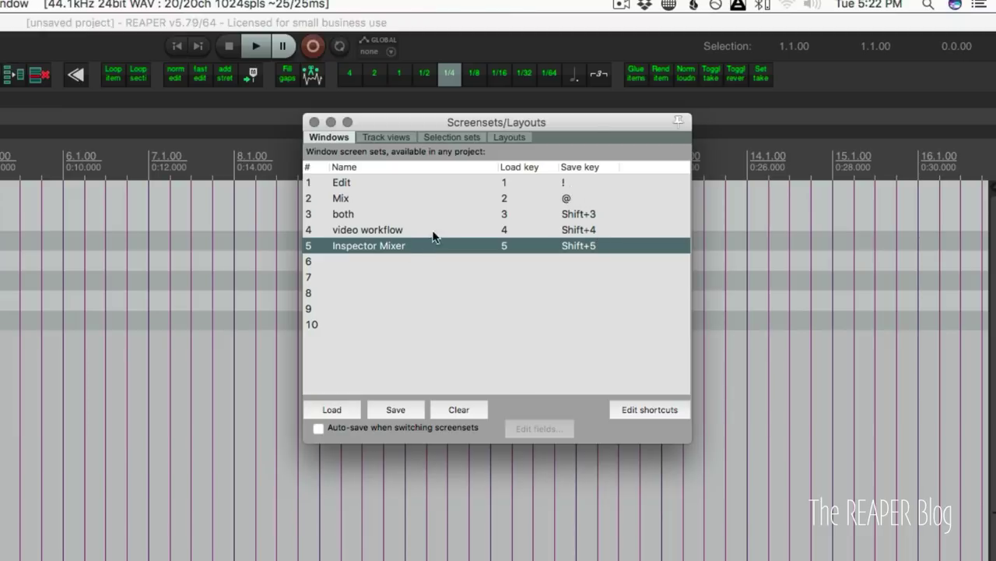
Step: Load the Mix and Inspector Mixer screensets, then select empty slot 7
{"action": "double_click", "coordinate": [397, 198]}
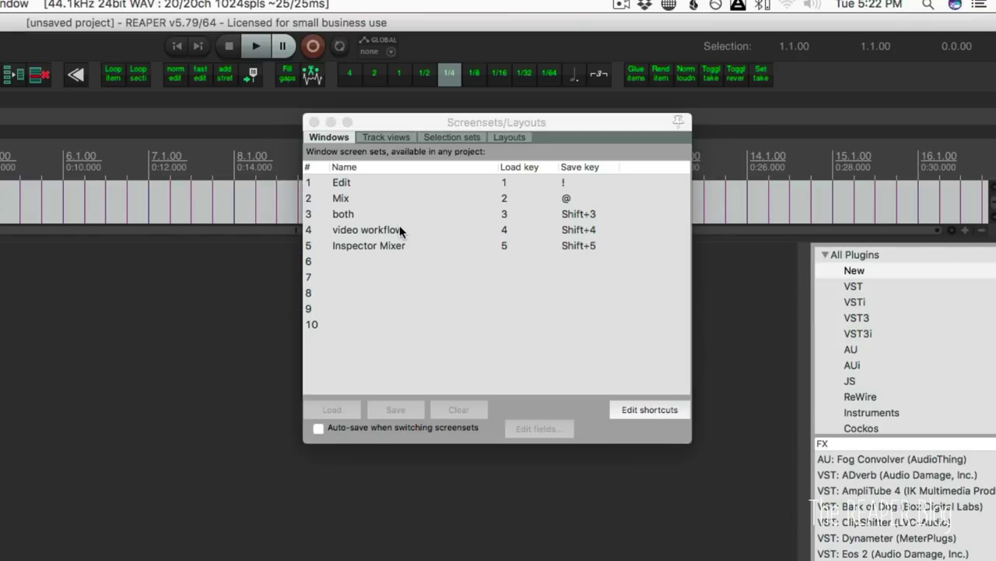
{"action": "double_click", "coordinate": [404, 247]}
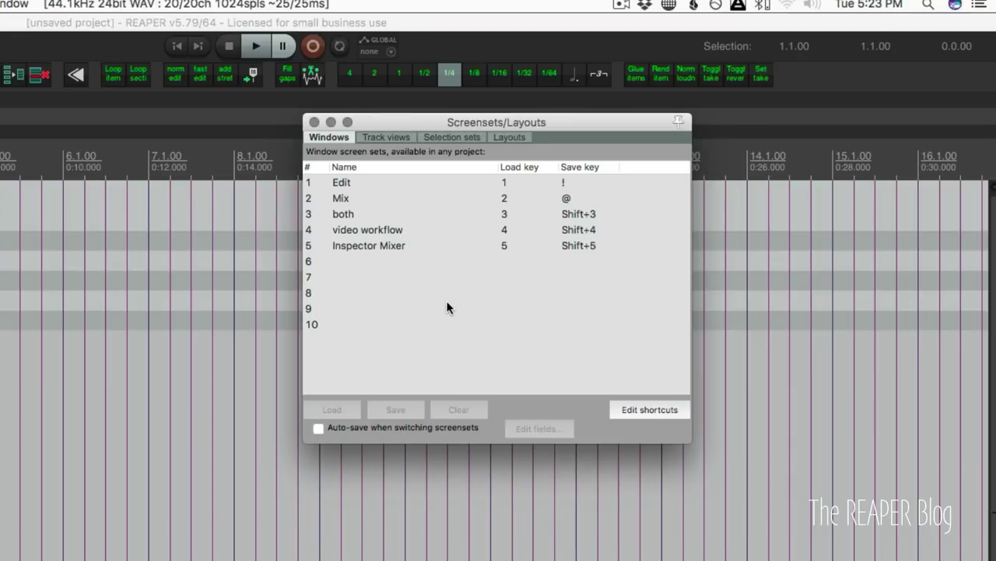
{"action": "left_click", "coordinate": [543, 278]}
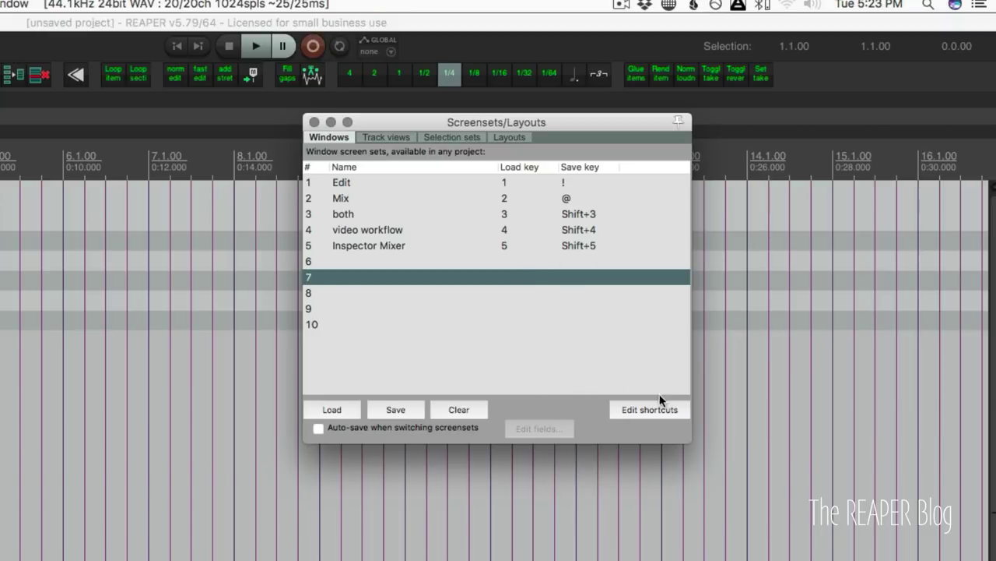
Step: Try assigning key 6 to Screenset: Load window set #06, but keep its existing zoom mapping
{"action": "left_click", "coordinate": [632, 410]}
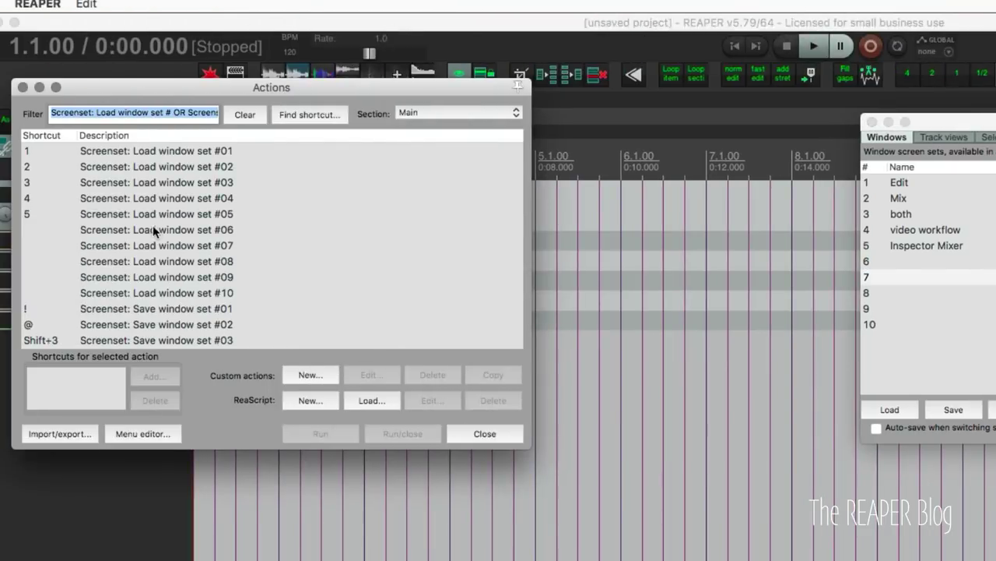
{"action": "left_click", "coordinate": [152, 227]}
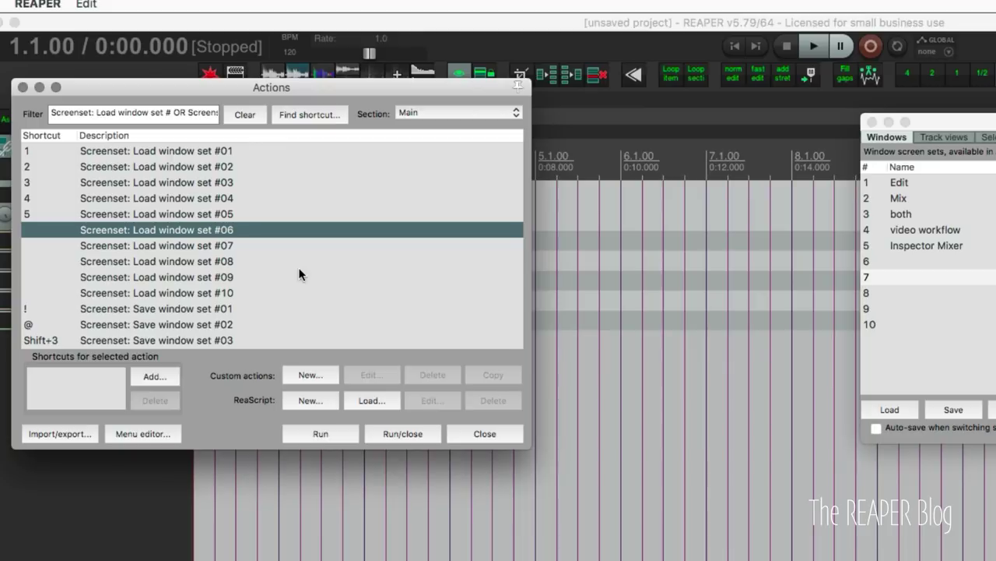
{"action": "left_click", "coordinate": [168, 378]}
{"action": "key", "text": "6"}
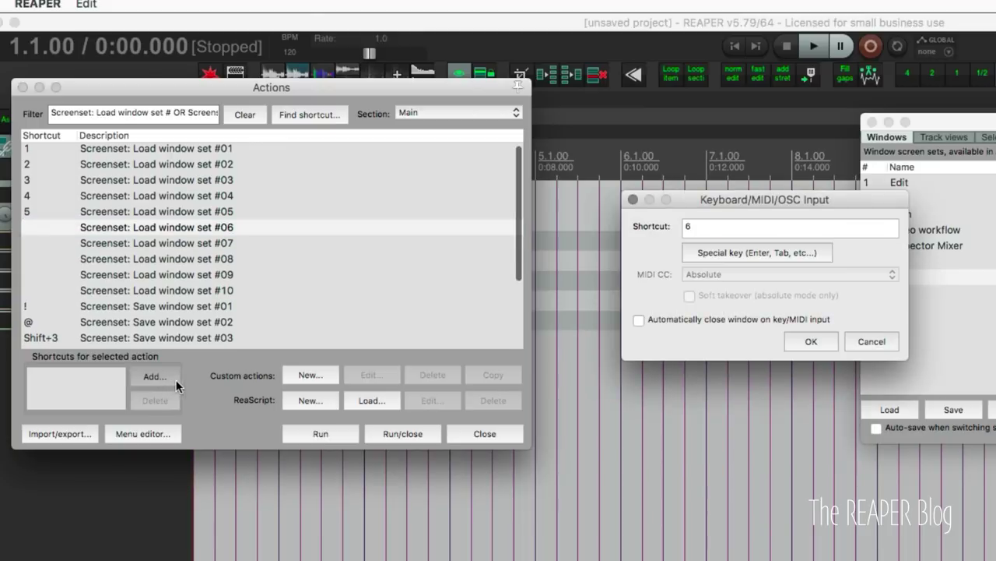
{"action": "left_click", "coordinate": [820, 339]}
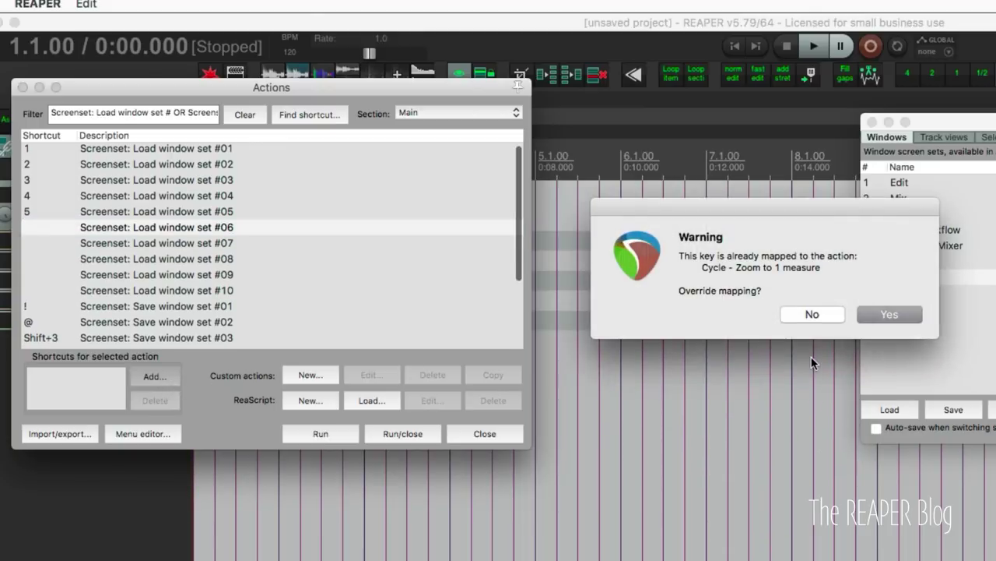
{"action": "left_click", "coordinate": [814, 317]}
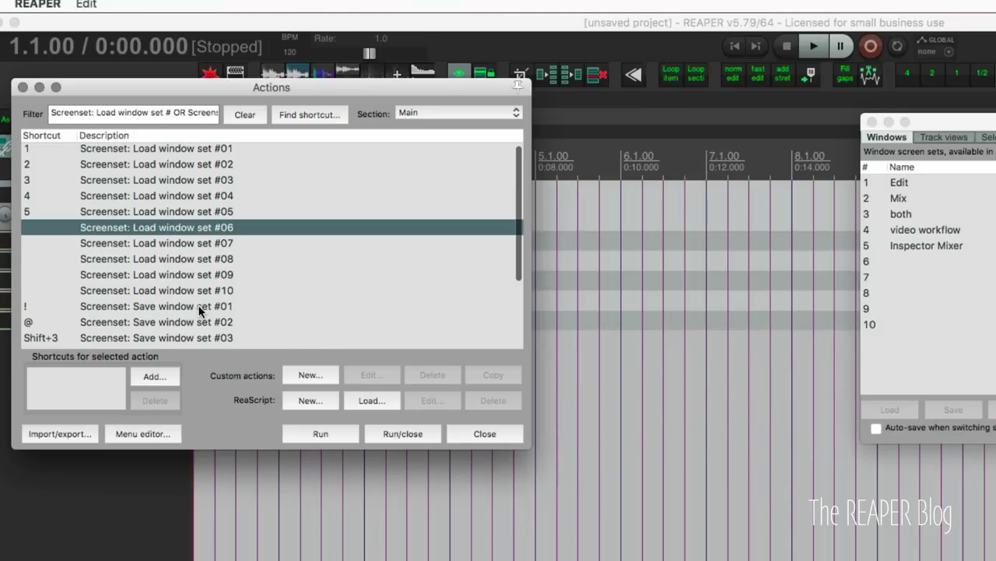
Step: Review the Save window set #01–#04 shortcuts and close the Actions list
{"action": "scroll", "coordinate": [318, 294], "scroll_direction": "down", "scroll_amount": 3}
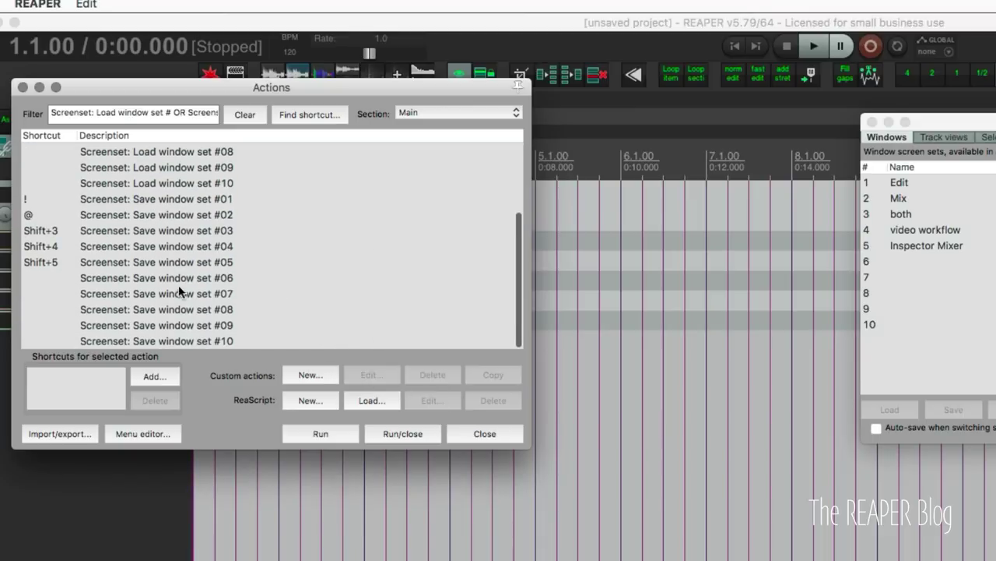
{"action": "left_click", "coordinate": [162, 199]}
{"action": "key", "text": "Down"}
{"action": "key", "text": "Down"}
{"action": "key", "text": "Down"}
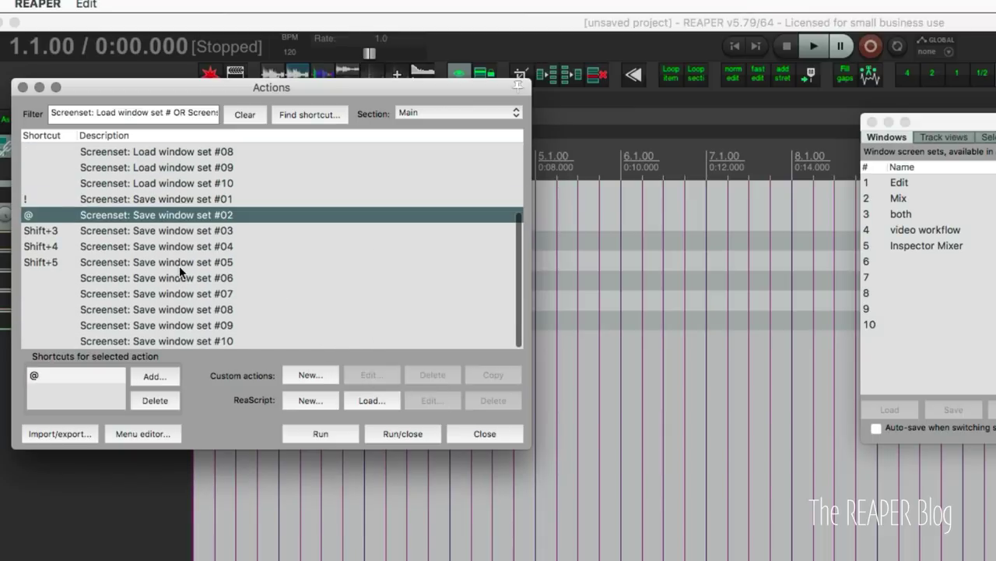
{"action": "key", "text": "Up"}
{"action": "key", "text": "Up"}
{"action": "key", "text": "Up"}
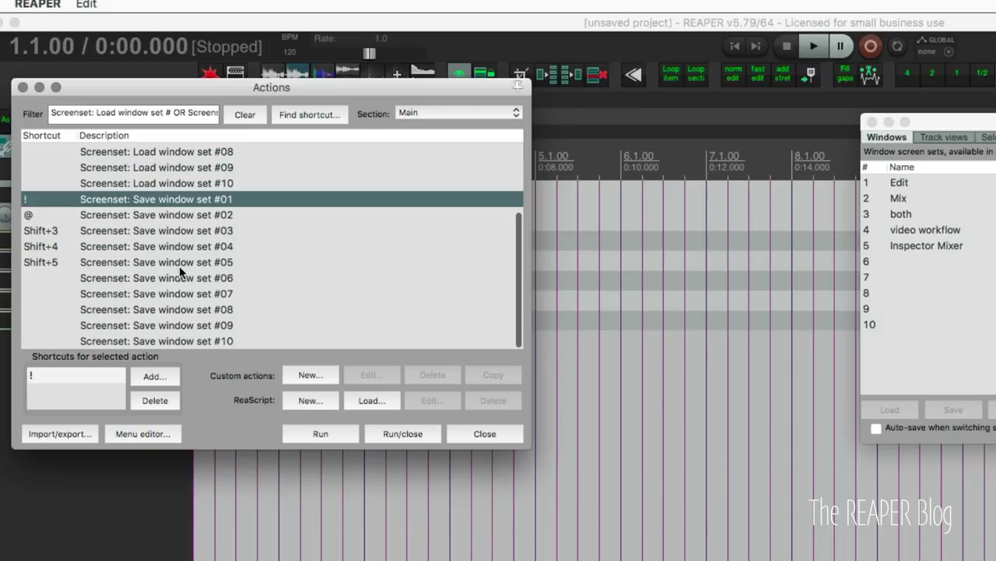
{"action": "key", "text": "Down"}
{"action": "key", "text": "Down"}
{"action": "key", "text": "Down"}
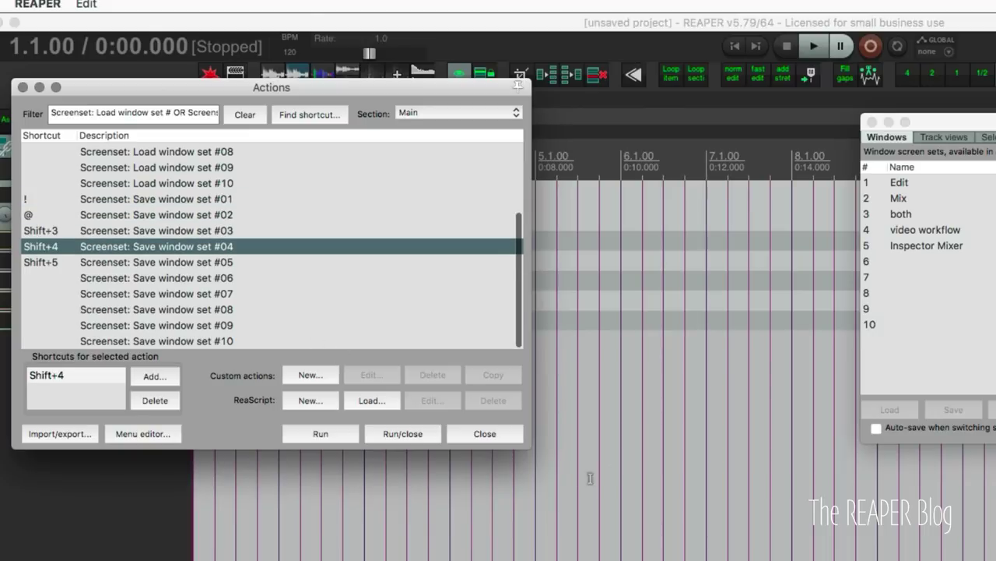
{"action": "left_click", "coordinate": [496, 433]}
Step: Dock the mixer via View > Mixer, load the Edit screenset, and widen it to show master and tracks 1–3
{"action": "left_click", "coordinate": [132, 4]}
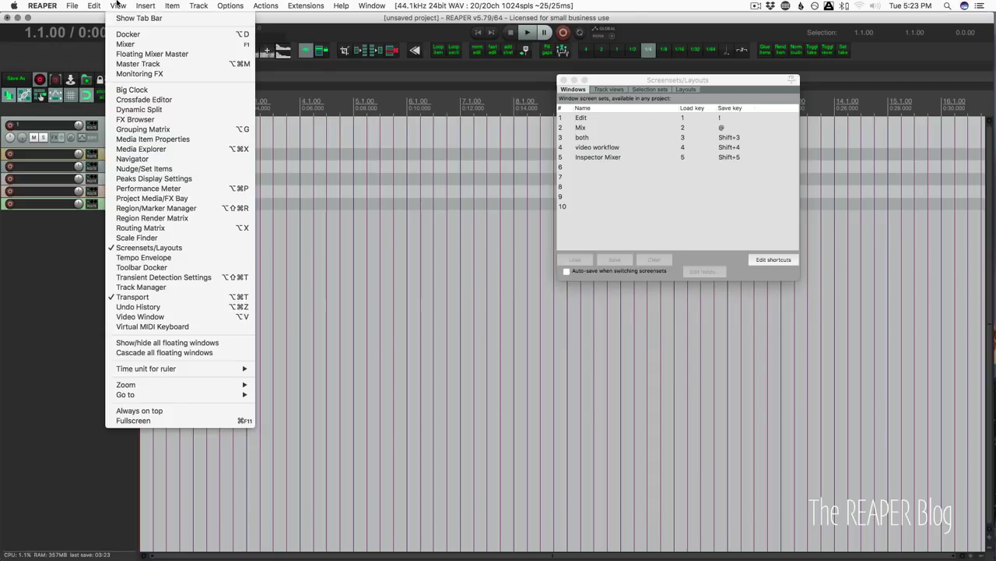
{"action": "left_click", "coordinate": [131, 45]}
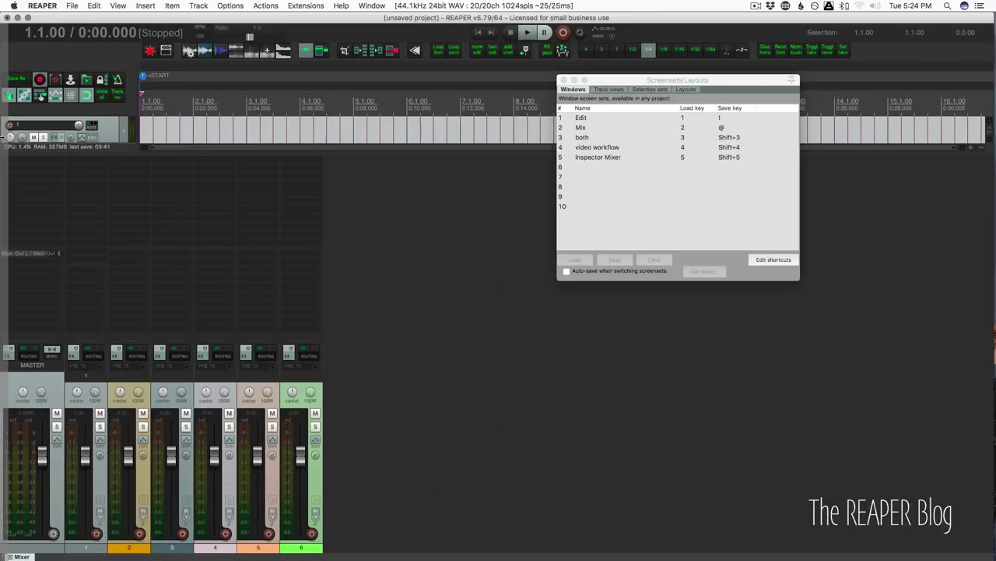
{"action": "key", "text": "1"}
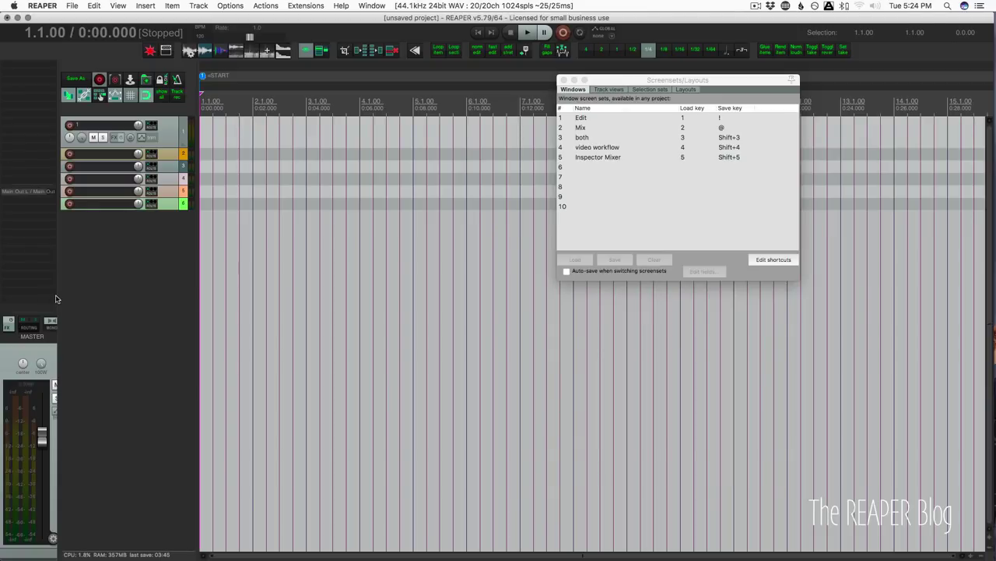
{"action": "left_click_drag", "start_coordinate": [57, 295], "coordinate": [203, 292]}
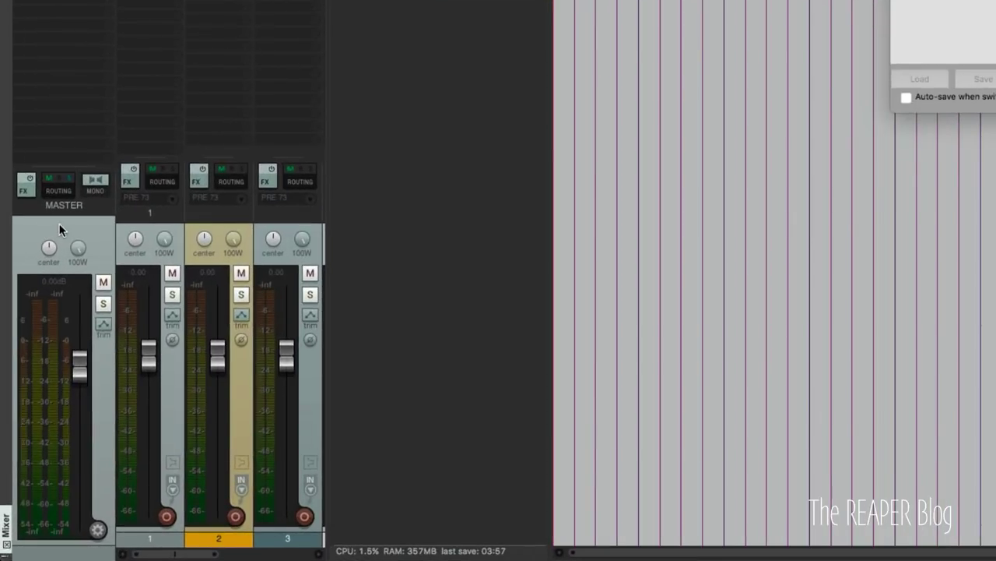
Step: Enable 'Show FX parameters when size permits' and uncheck Master Track > Show in mixer
{"action": "right_click", "coordinate": [58, 223]}
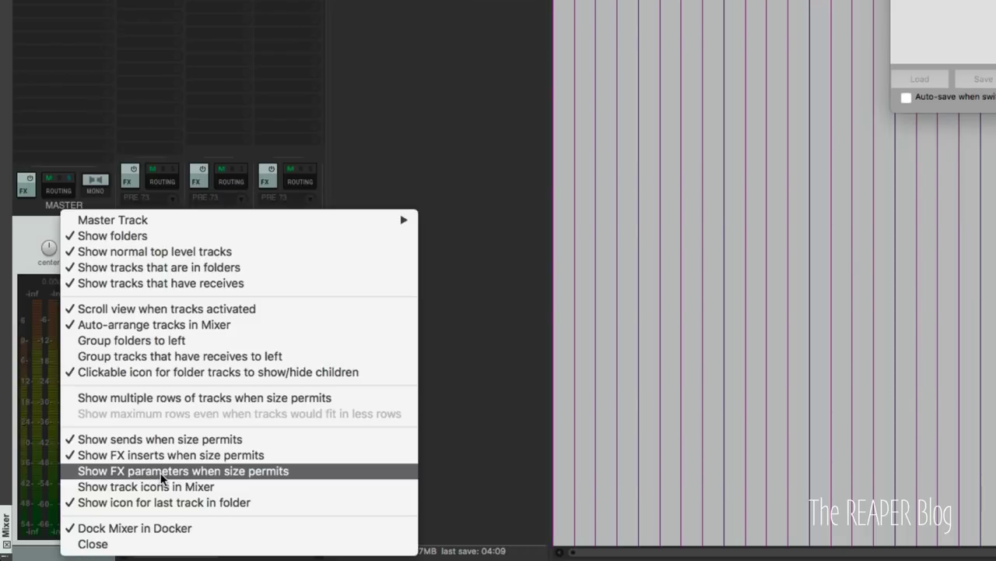
{"action": "left_click", "coordinate": [241, 471]}
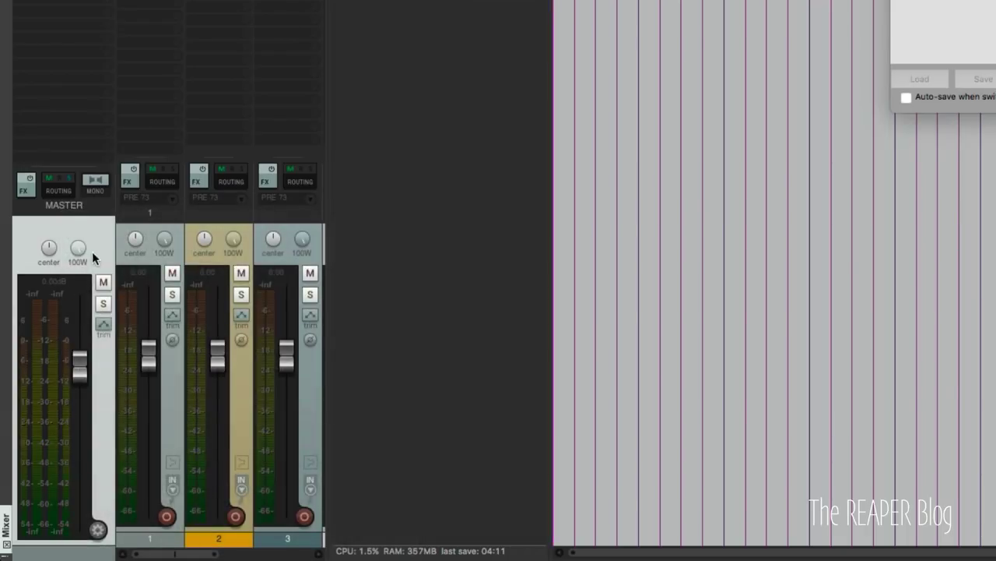
{"action": "right_click", "coordinate": [81, 251]}
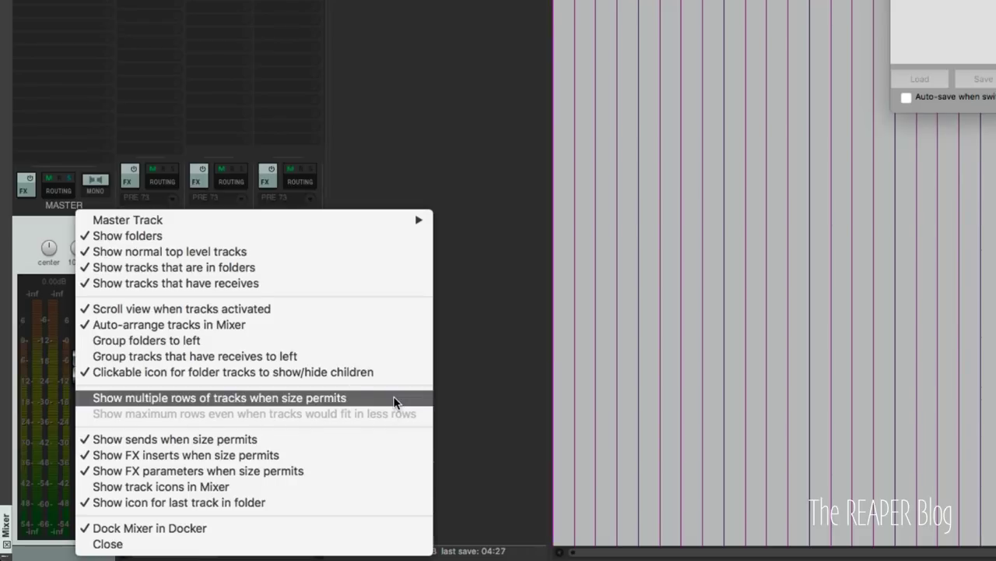
{"action": "mouse_move", "coordinate": [166, 218]}
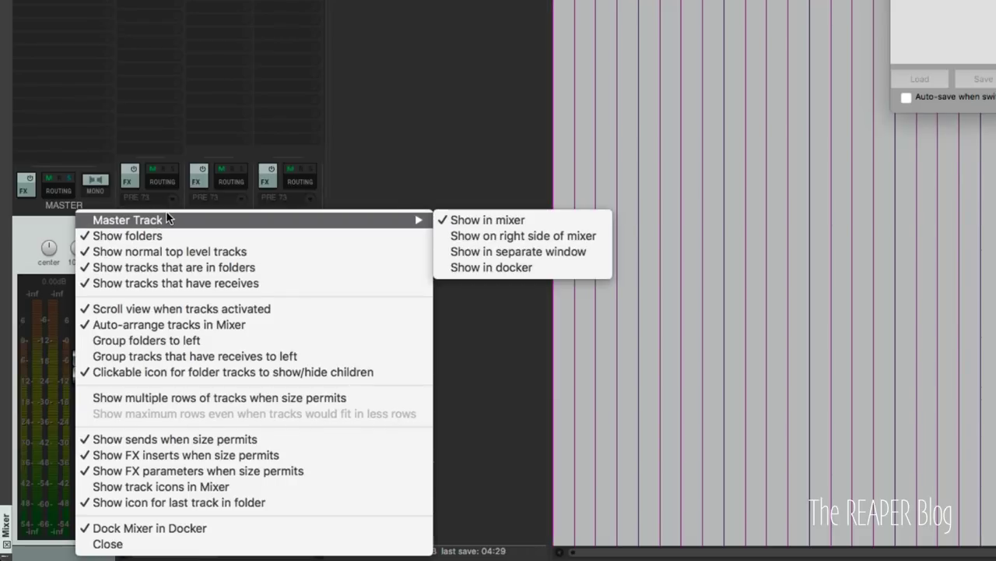
{"action": "left_click", "coordinate": [499, 221]}
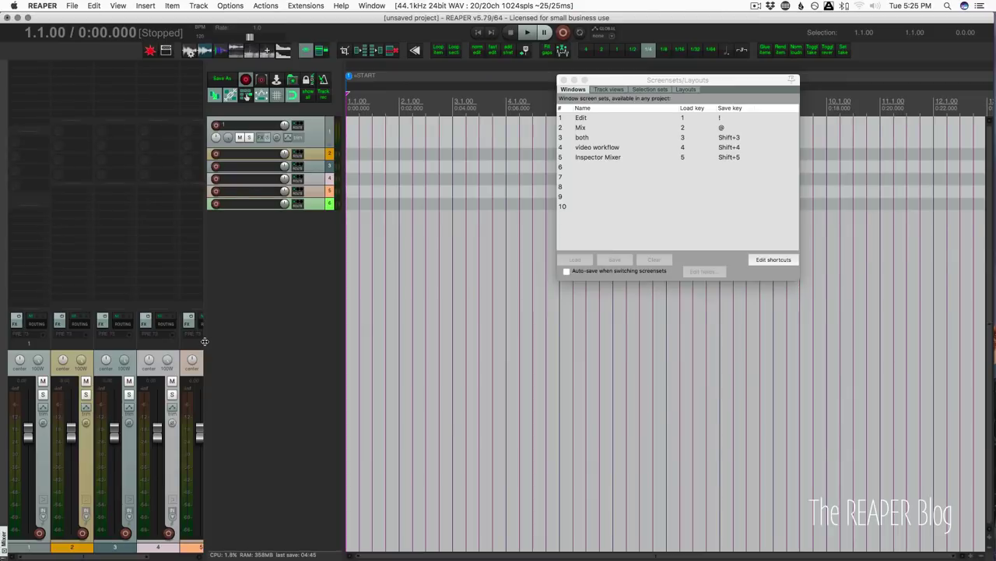
Step: Narrow the docked mixer to one strip, then select tracks 5 and 1 to confirm it follows
{"action": "left_click_drag", "start_coordinate": [312, 224], "coordinate": [123, 217]}
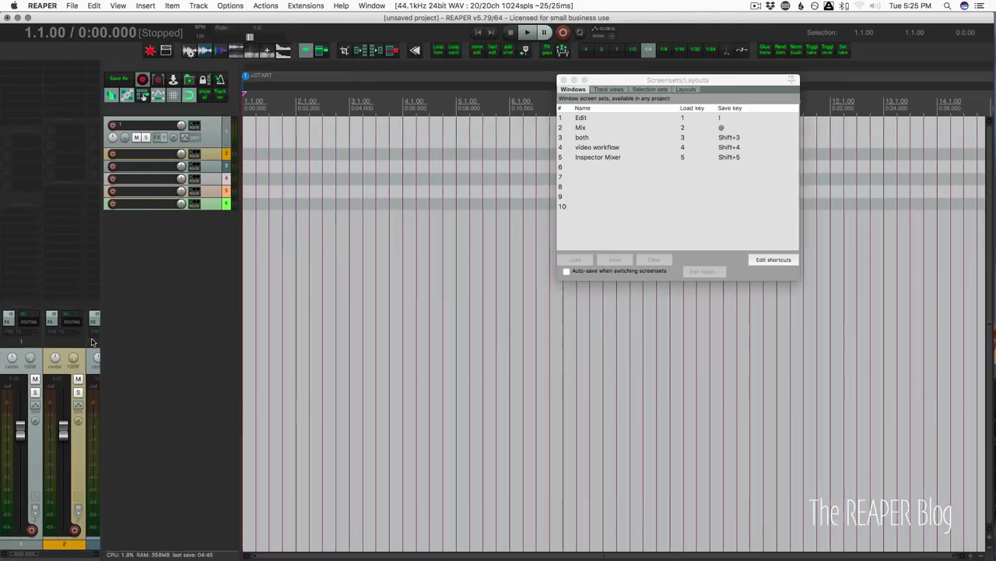
{"action": "left_click_drag", "start_coordinate": [91, 341], "coordinate": [45, 334]}
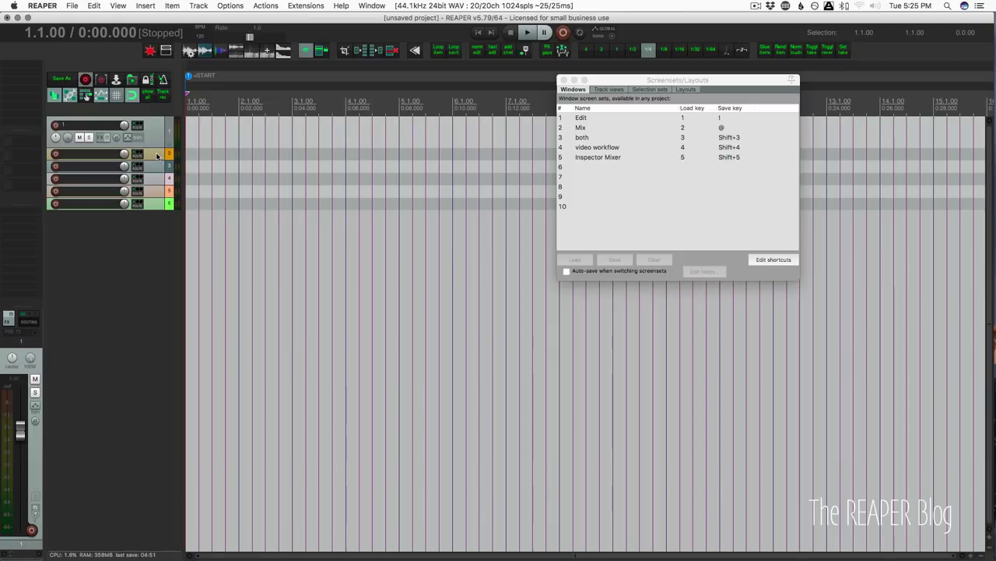
{"action": "left_click", "coordinate": [155, 191]}
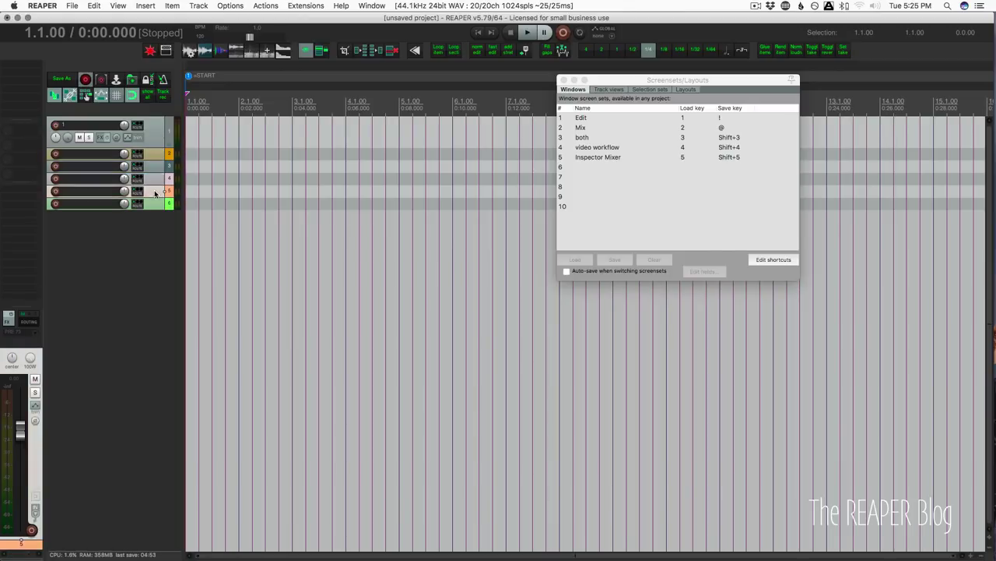
{"action": "left_click", "coordinate": [157, 138]}
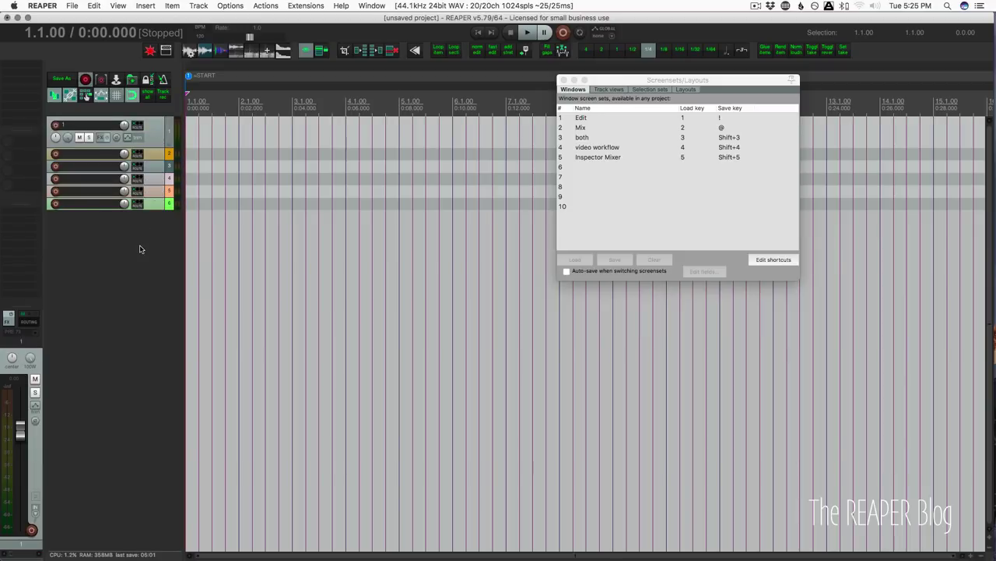
Step: Select slot 5 'Inspector Mixer' and save the current layout into it
{"action": "left_click", "coordinate": [624, 159]}
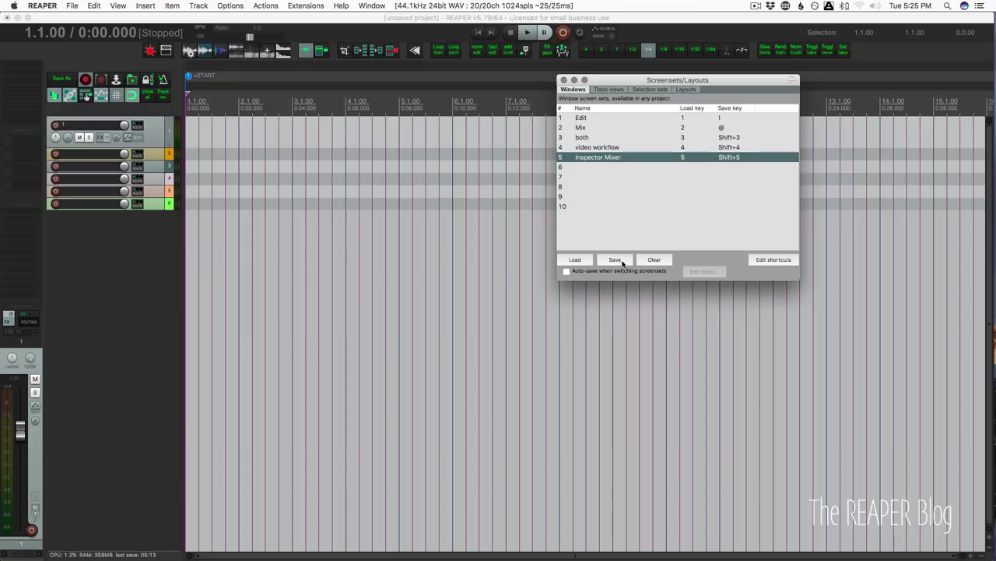
{"action": "left_click", "coordinate": [622, 262]}
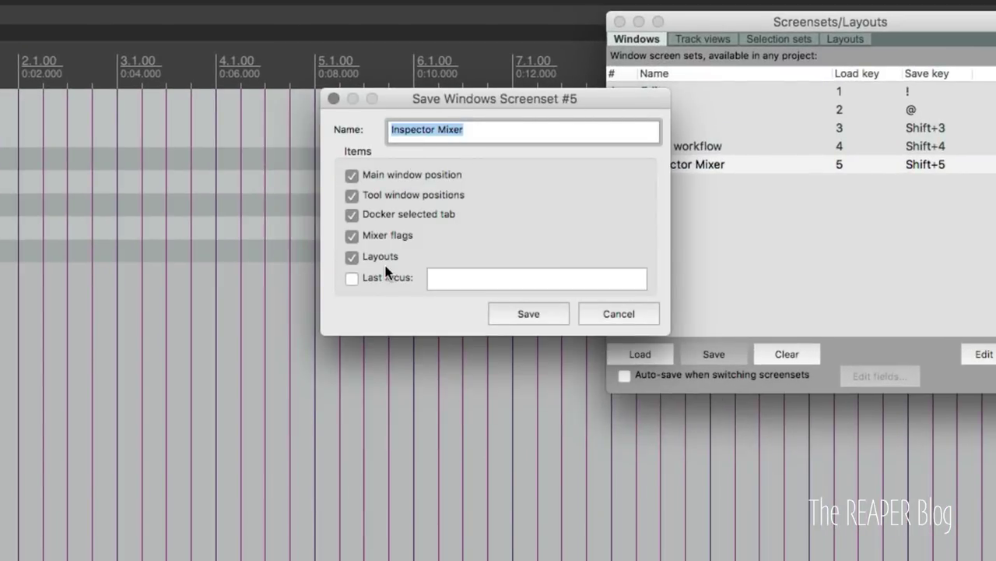